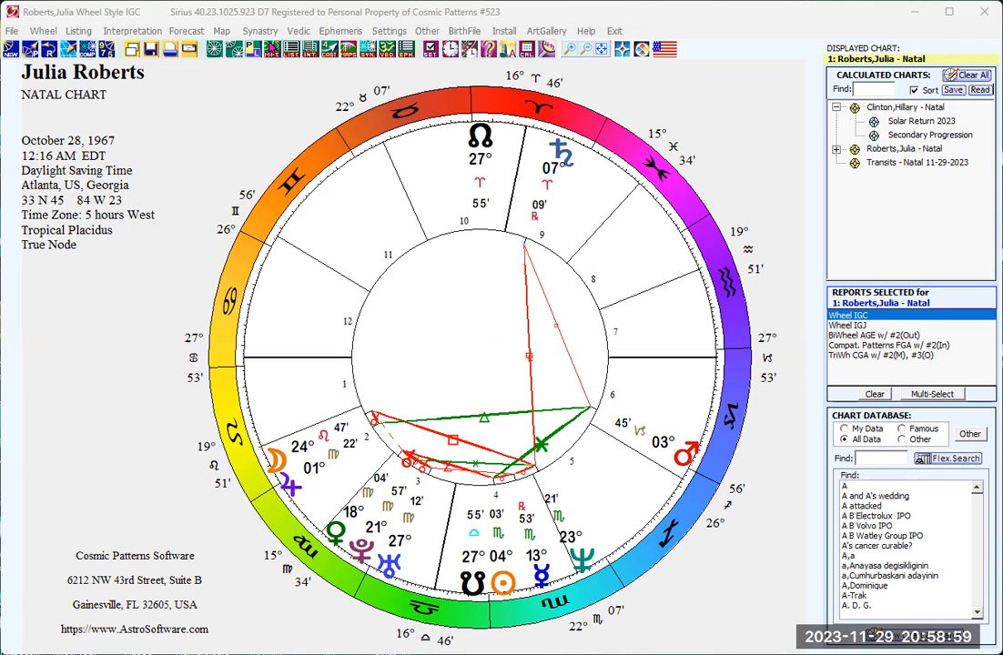
Generate the Midpoints report for Julia Roberts' natal chart.
left_click(270, 53)
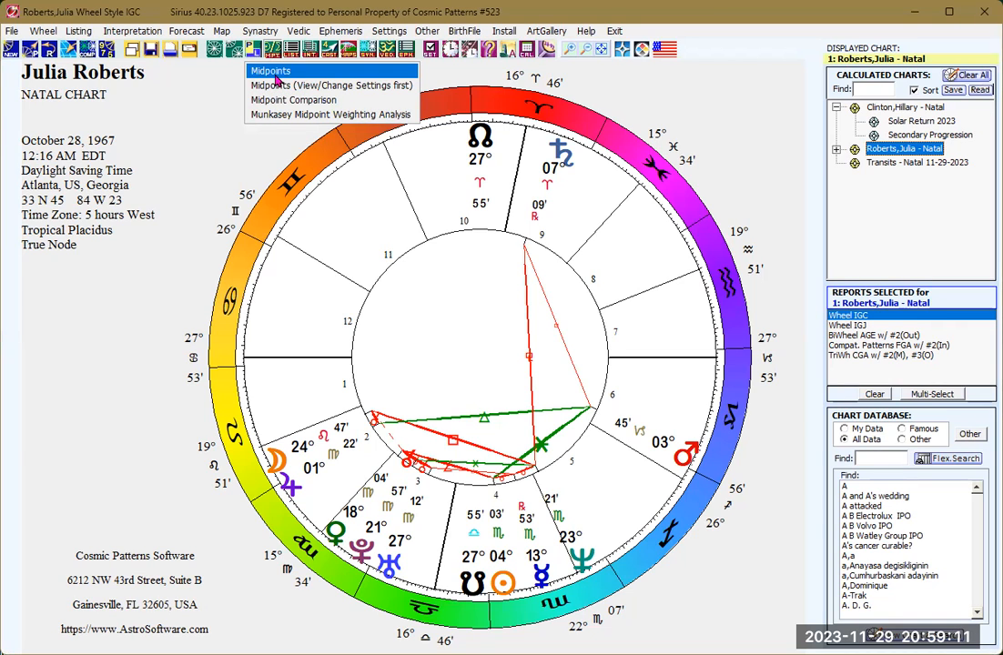
left_click(273, 71)
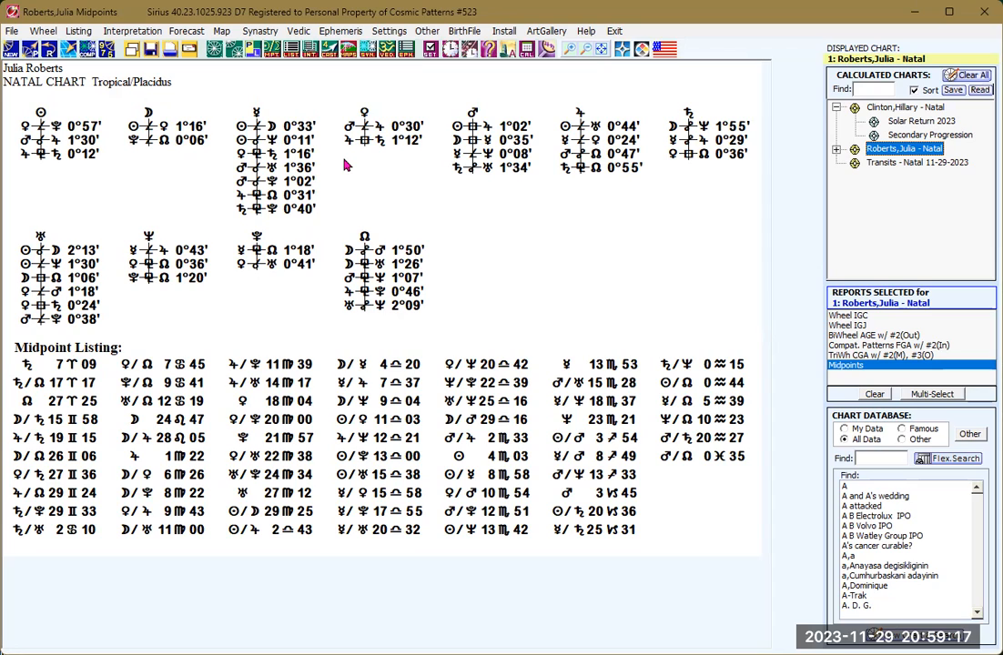
Regenerate the midpoints without the Square and SemiSquare & Sesquiquadrate aspects, saving these settings as the new default.
left_click(271, 54)
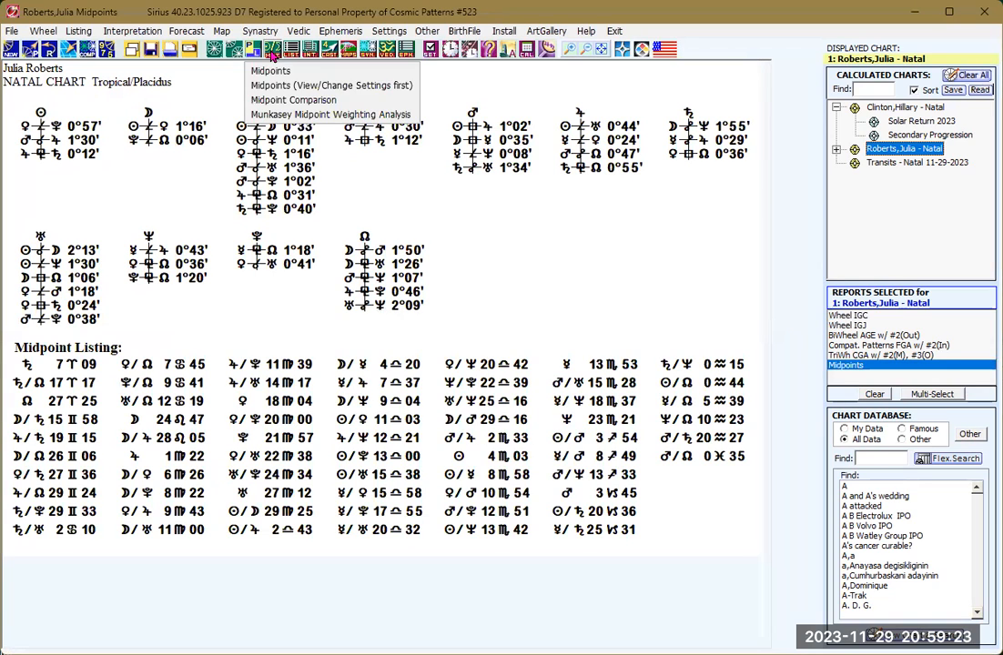
left_click(278, 91)
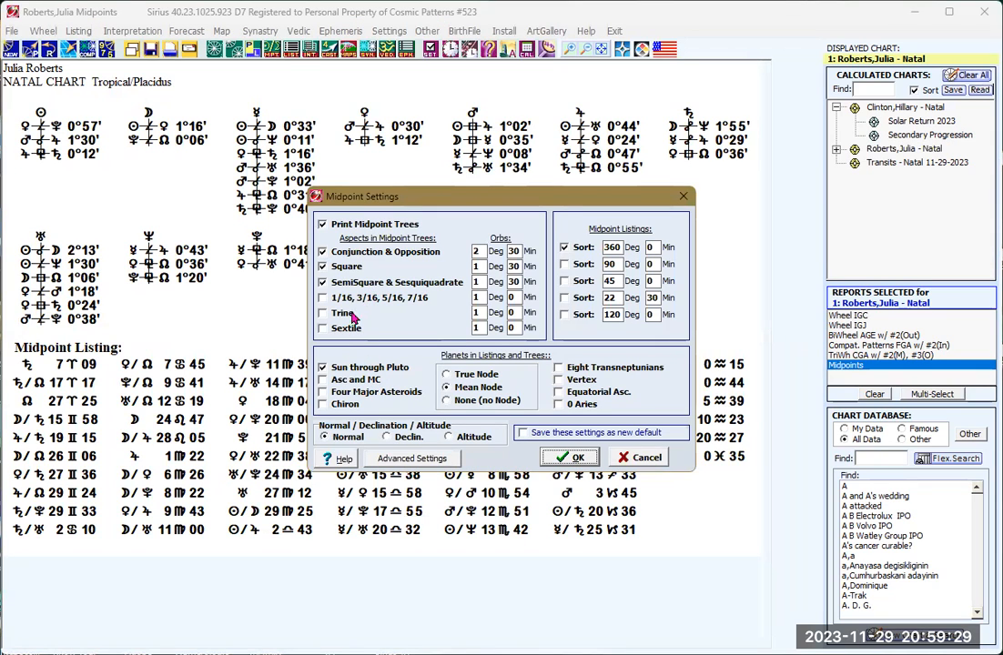
left_click(322, 284)
left_click(321, 269)
left_click(321, 273)
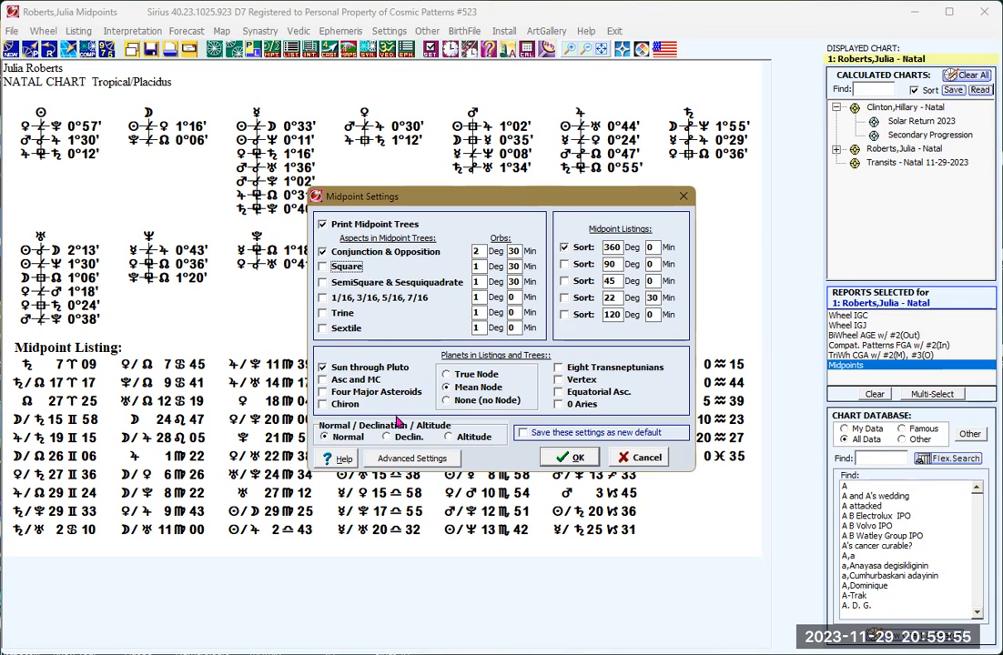
left_click(522, 434)
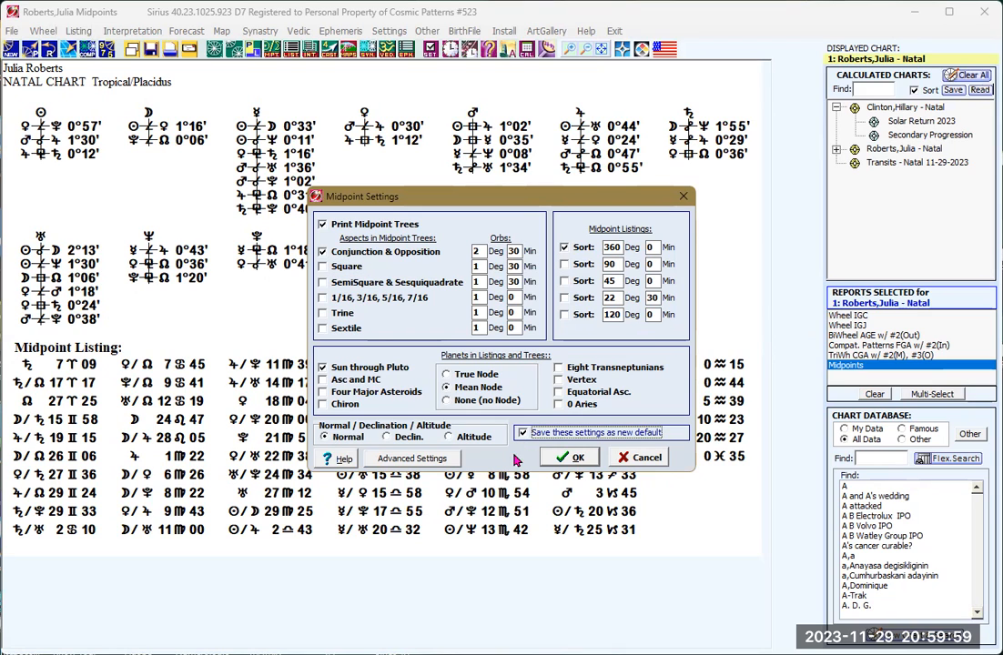
left_click(571, 460)
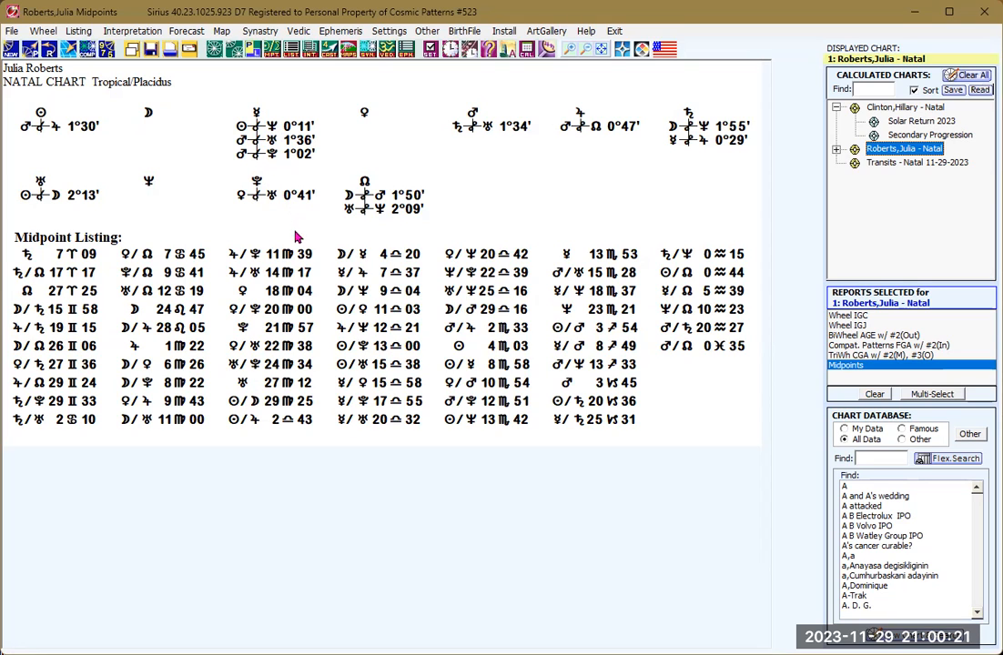
Include the Square aspect in the midpoint trees, save the settings as the new default, and regenerate the midpoints.
left_click(234, 50)
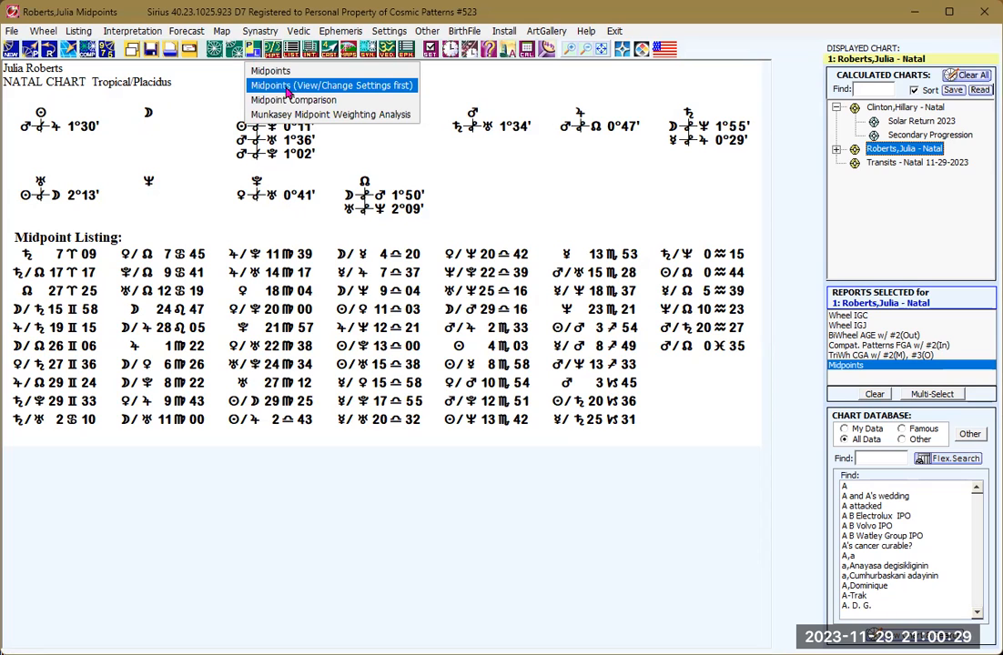
left_click(287, 86)
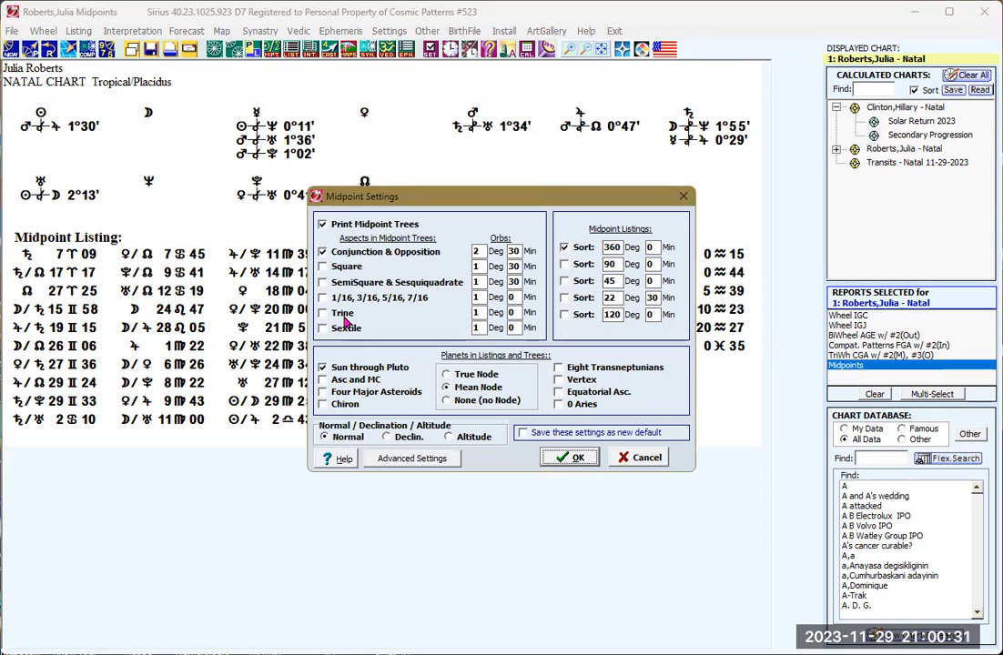
left_click(323, 267)
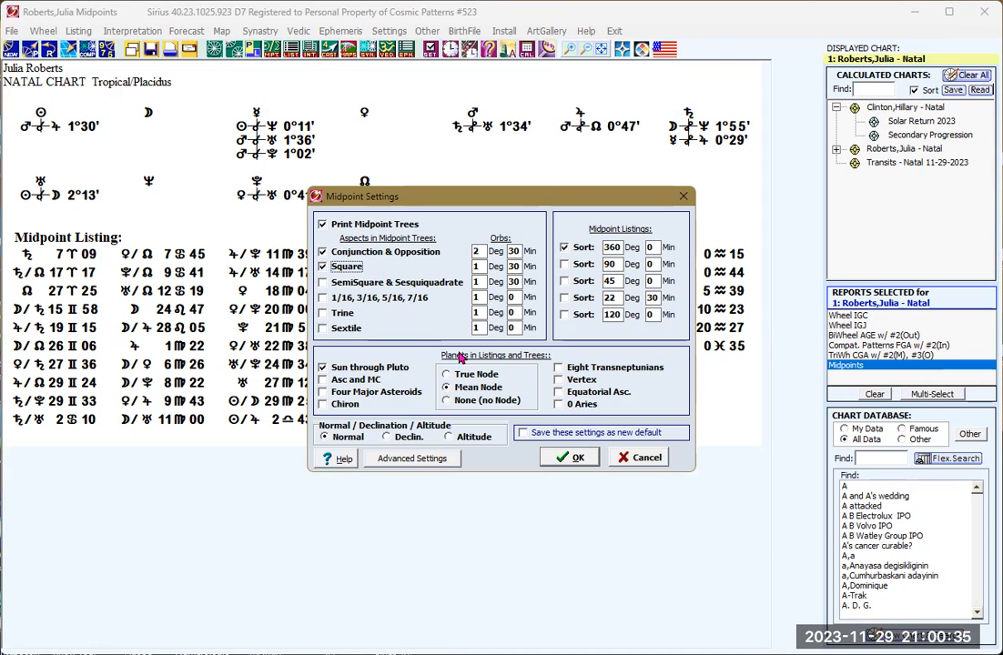
left_click(521, 436)
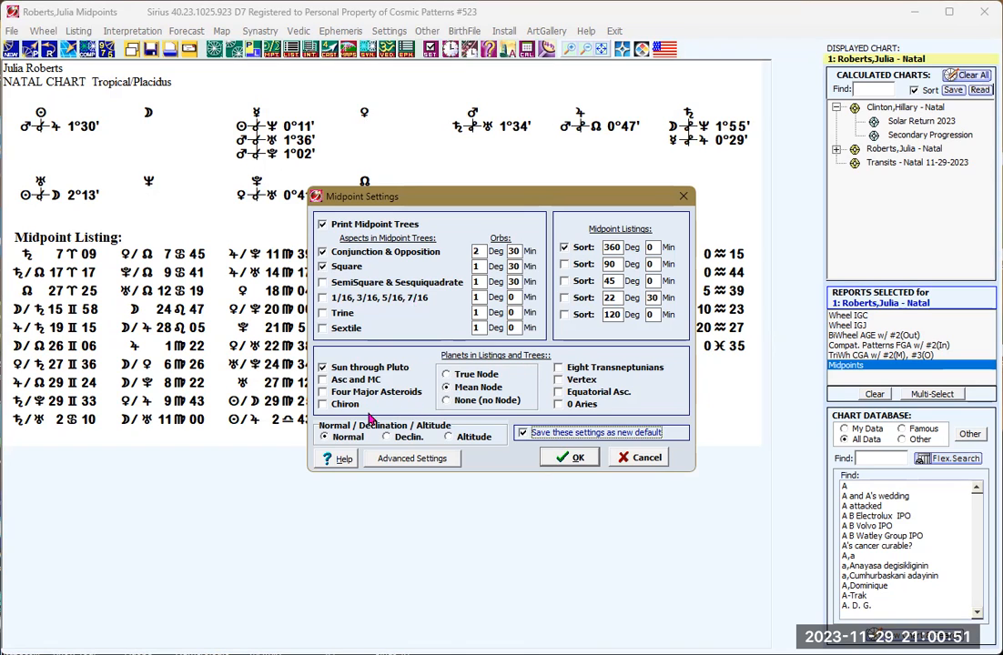
left_click(573, 459)
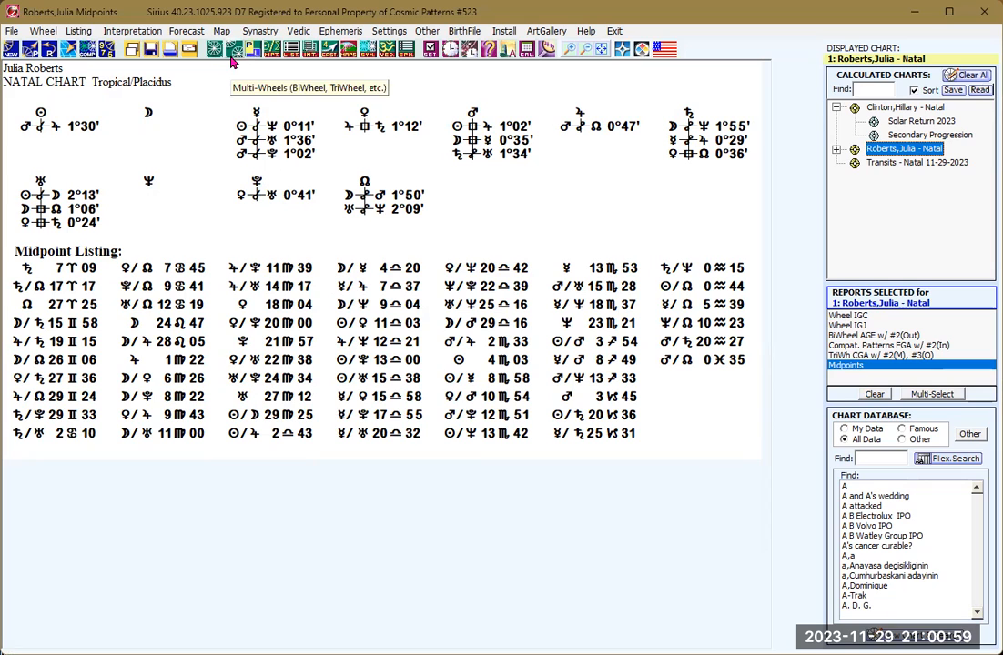
Generate a Midpoint Comparison with Hillary Clinton's natal chart, excluding SemiSquare & Sesquiquadrate aspects and saving the settings as the new default.
left_click(264, 50)
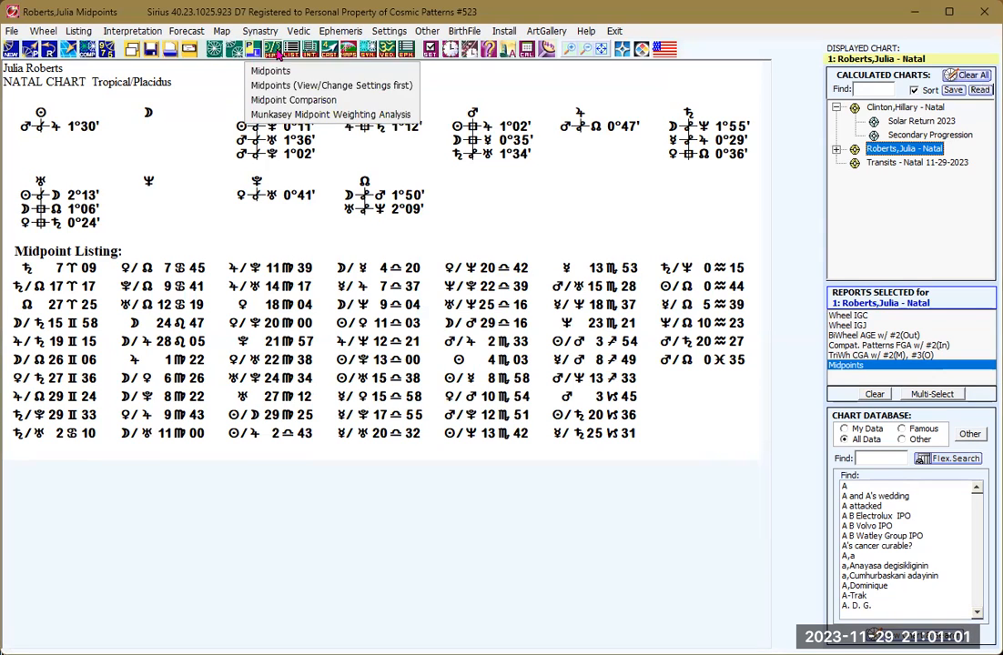
left_click(298, 104)
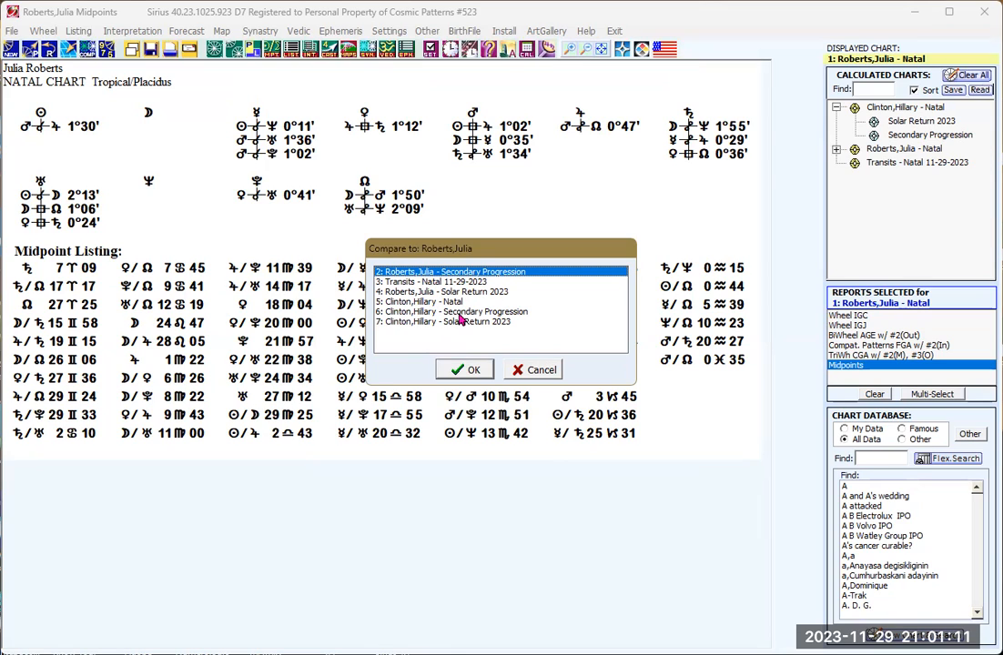
left_click(400, 301)
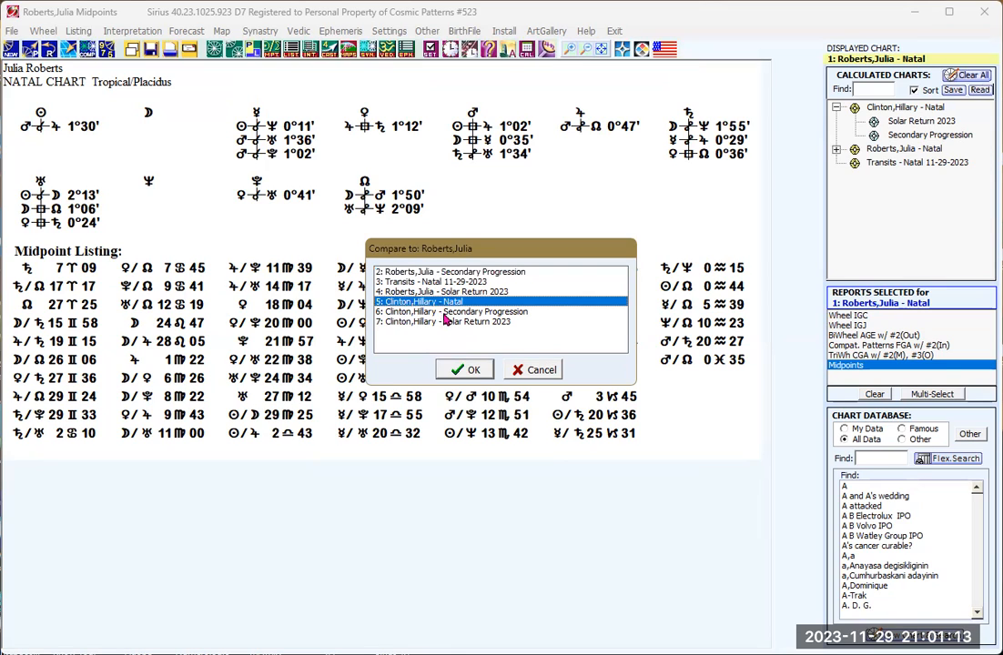
left_click(473, 373)
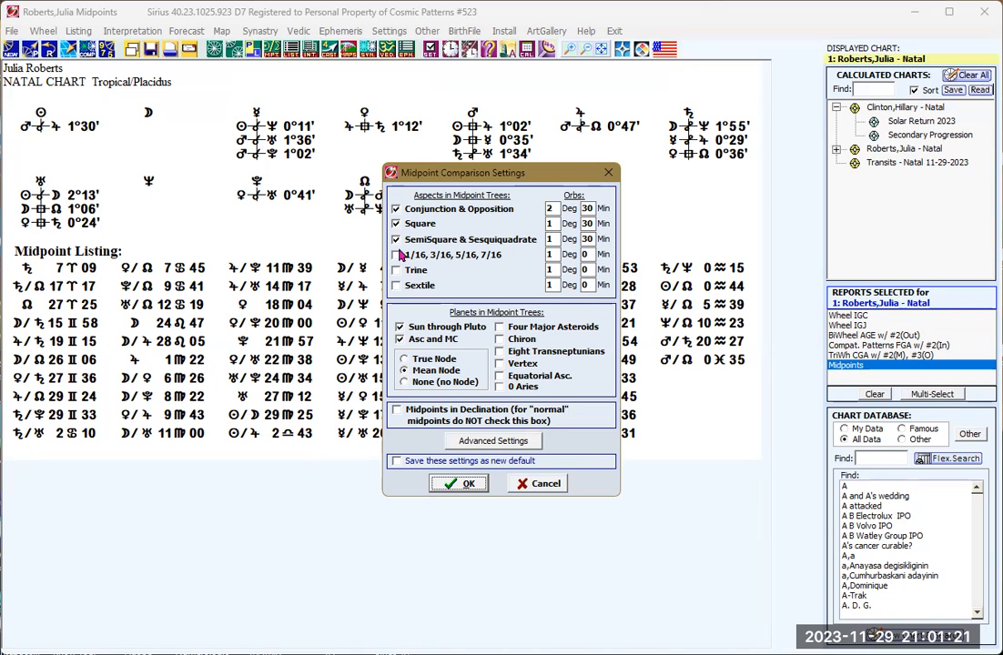
left_click(397, 240)
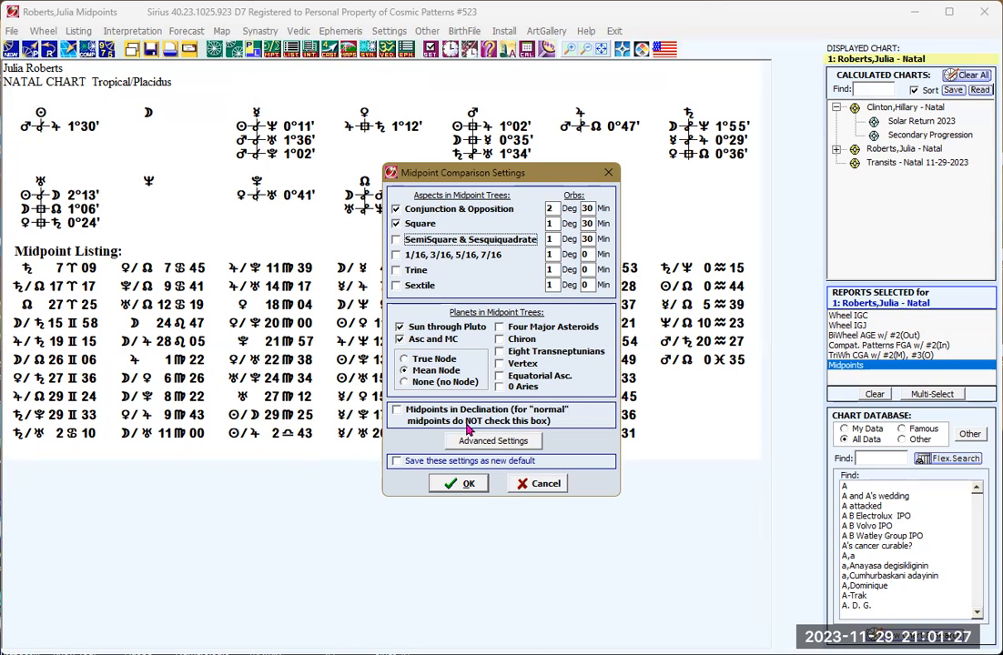
left_click(397, 461)
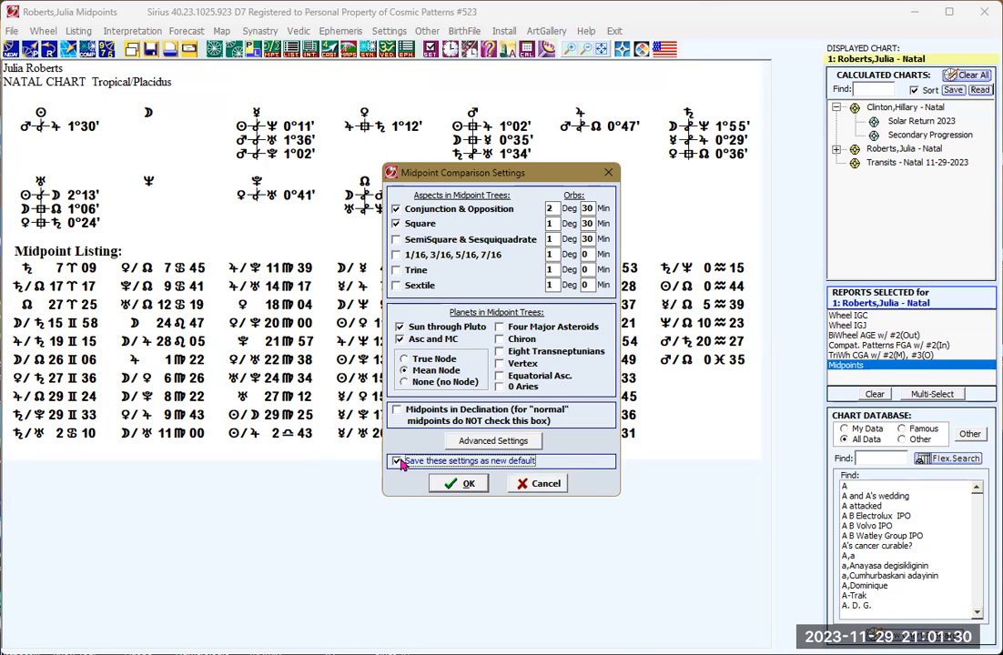
left_click(467, 489)
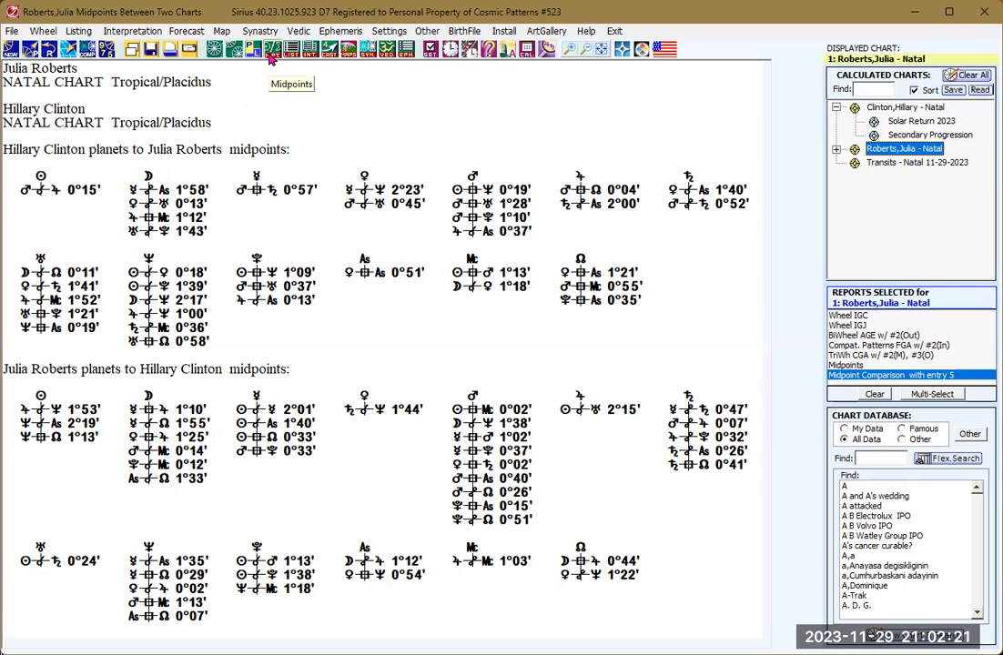
Generate the Munkasey Midpoint Weighting Analysis for Julia Roberts' natal chart and look through the whole report.
left_click(235, 49)
left_click(294, 115)
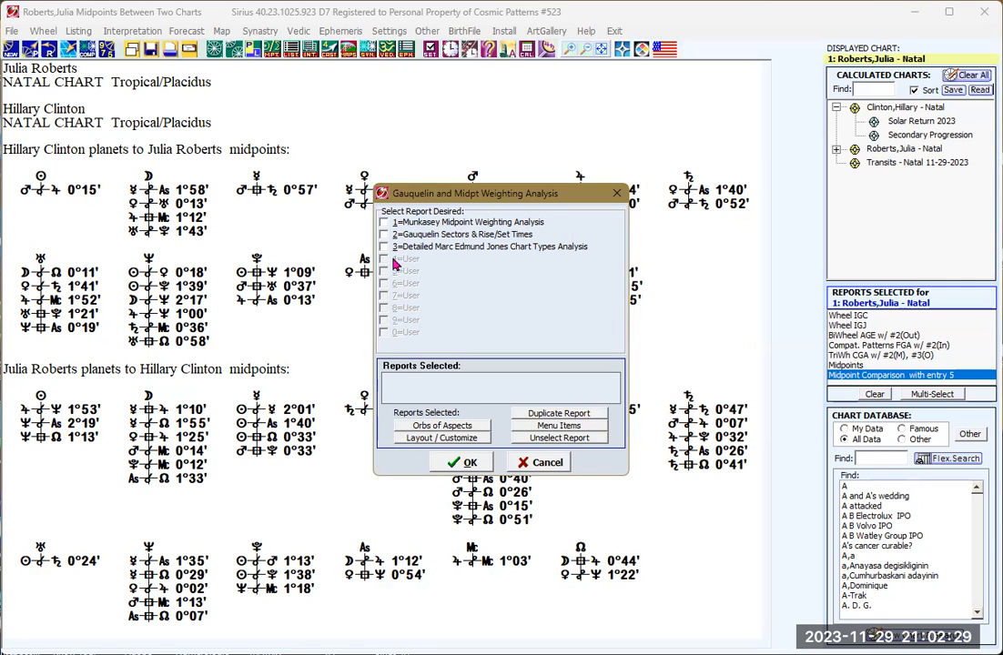
left_click(384, 223)
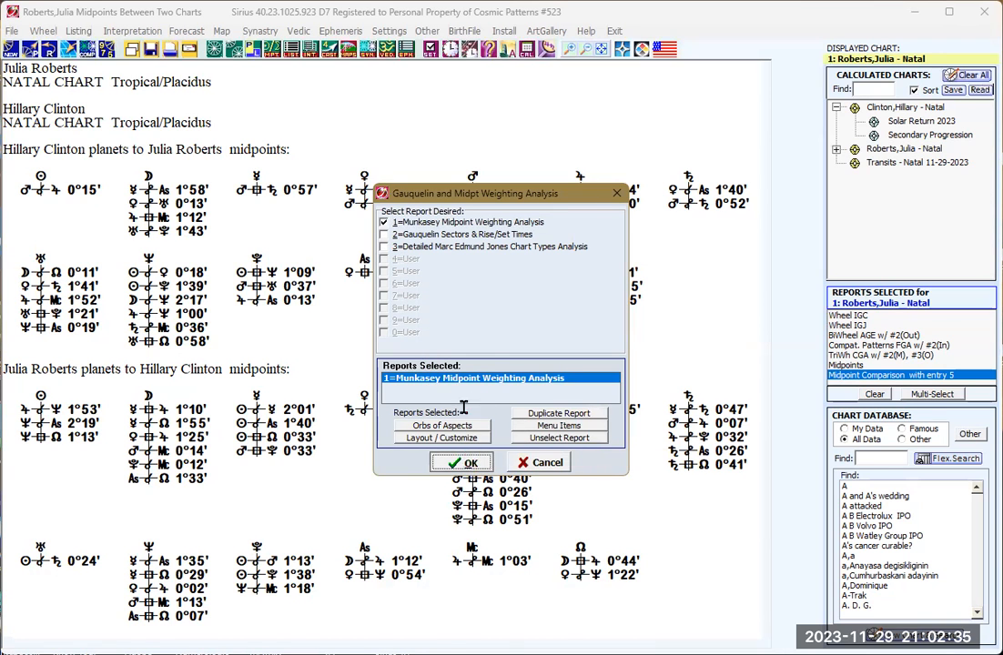
left_click(460, 462)
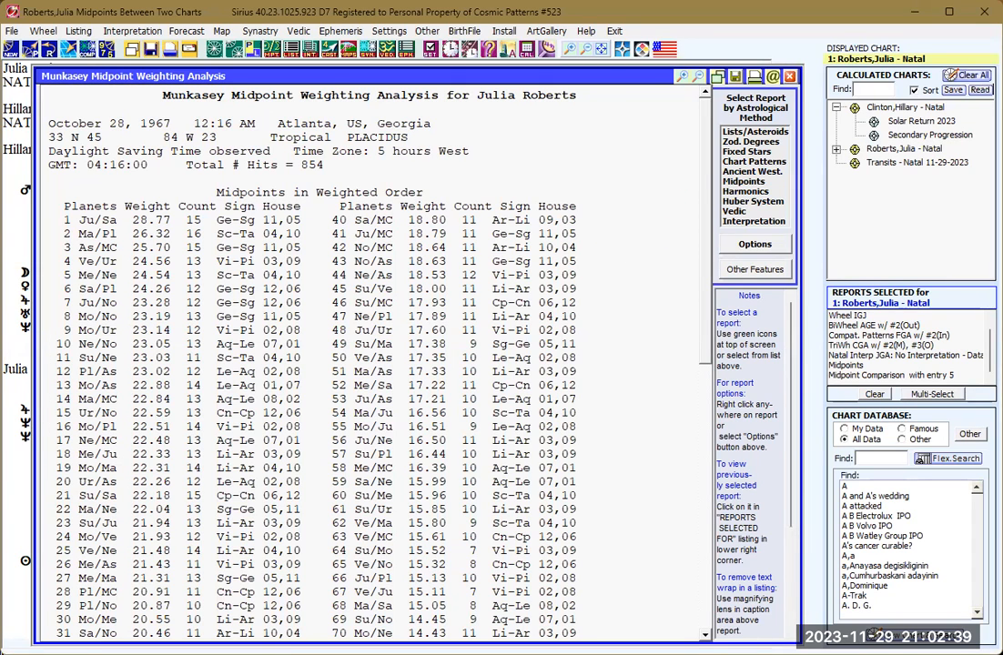
scroll(373, 355, "down", 6)
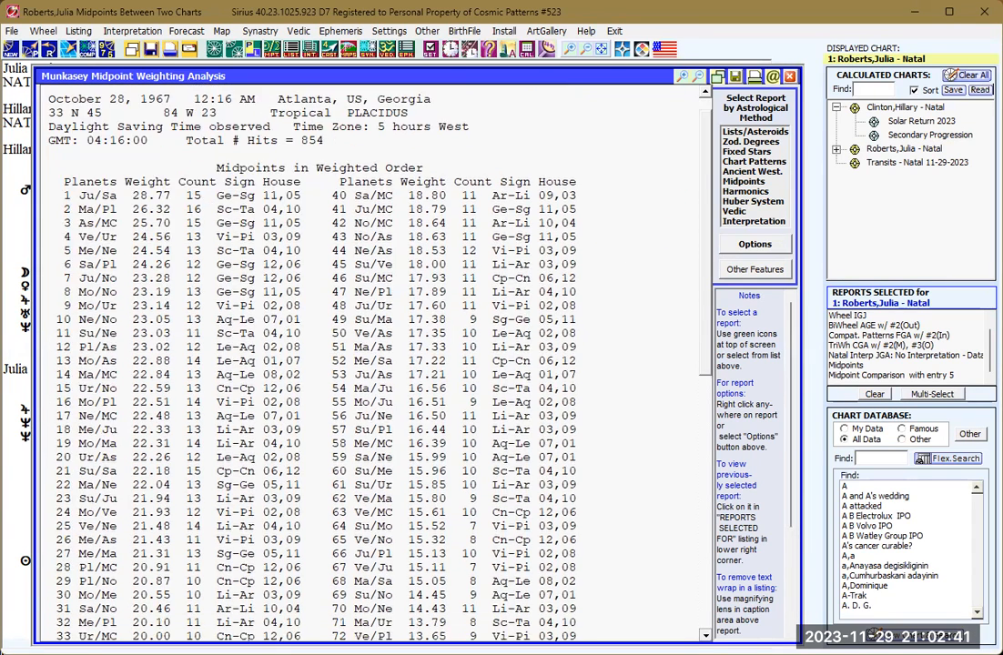
scroll(656, 620, "down", 7)
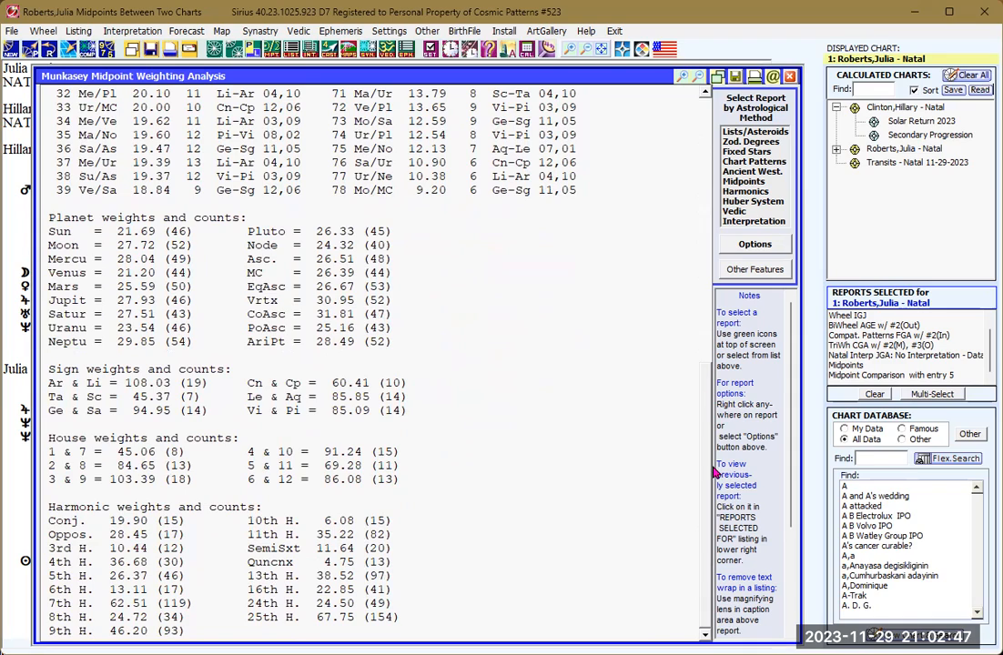
scroll(443, 466, "up", 6)
scroll(444, 466, "up", 7)
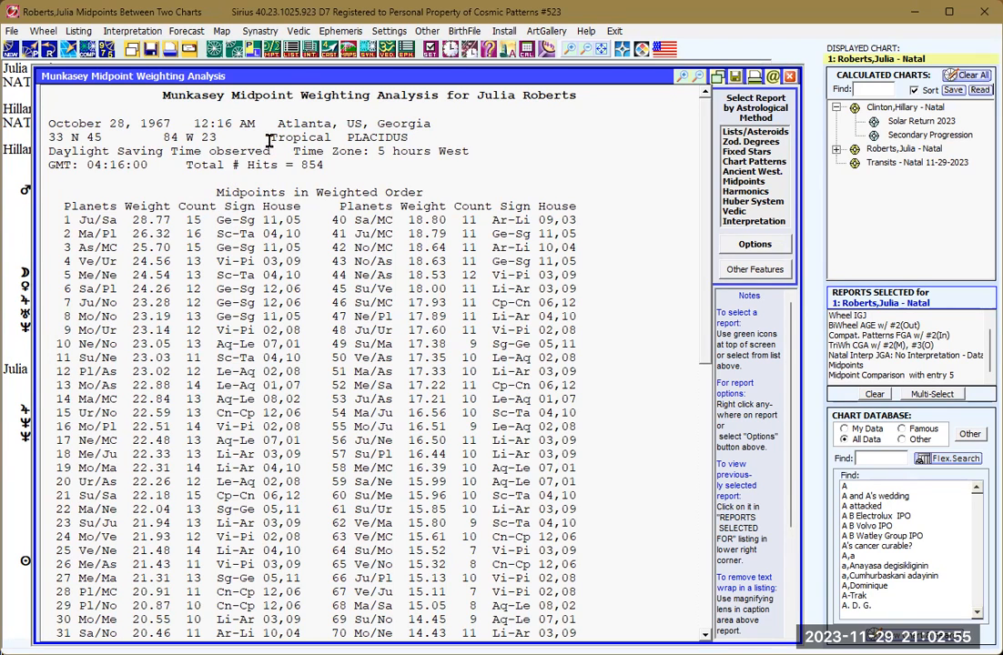
left_click(269, 46)
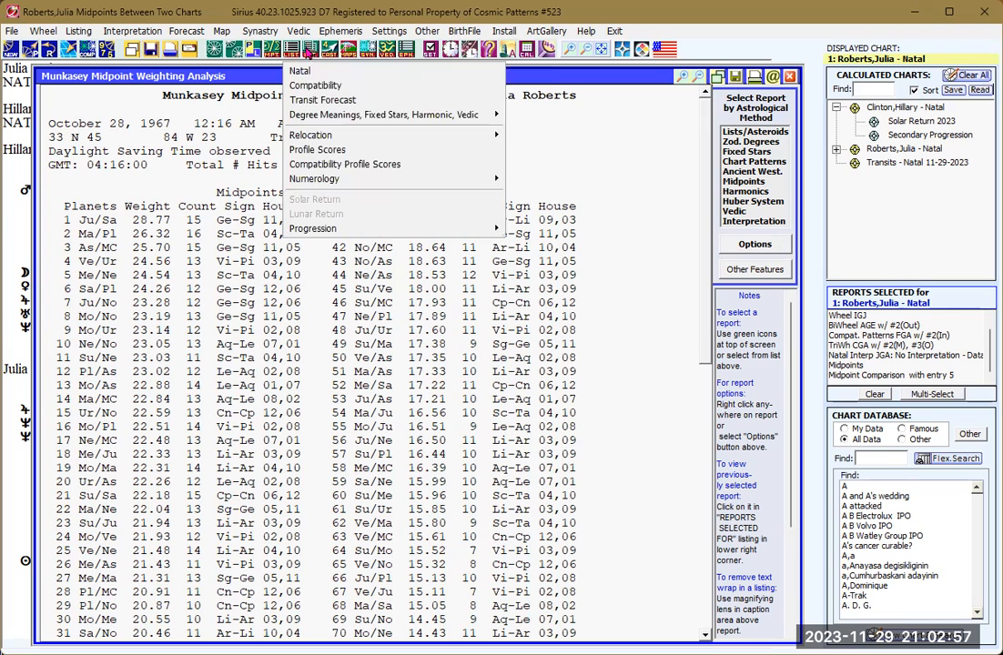
left_click(305, 71)
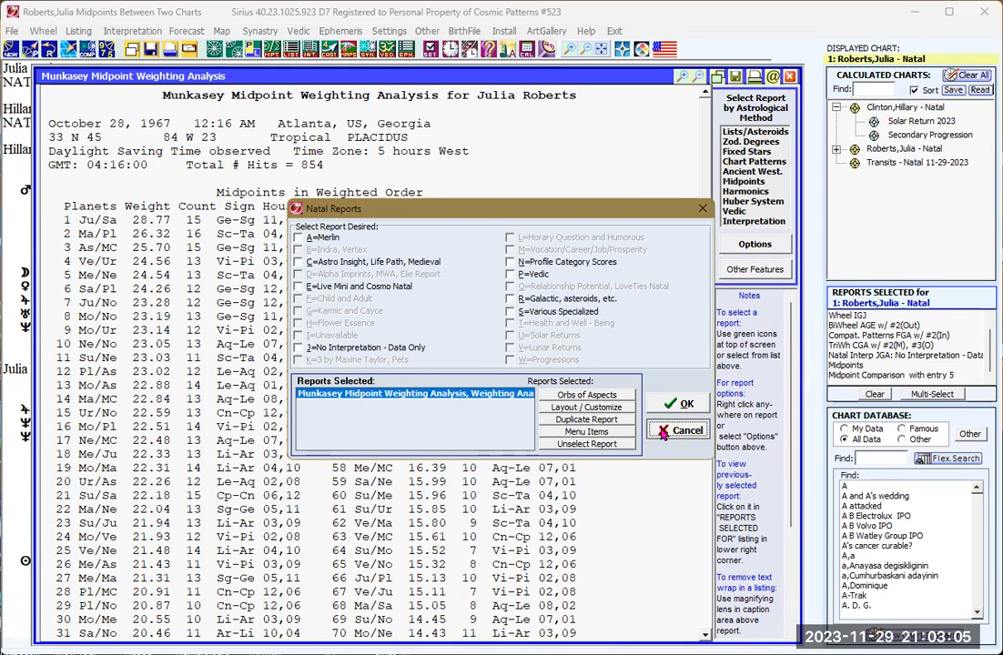
key("Escape")
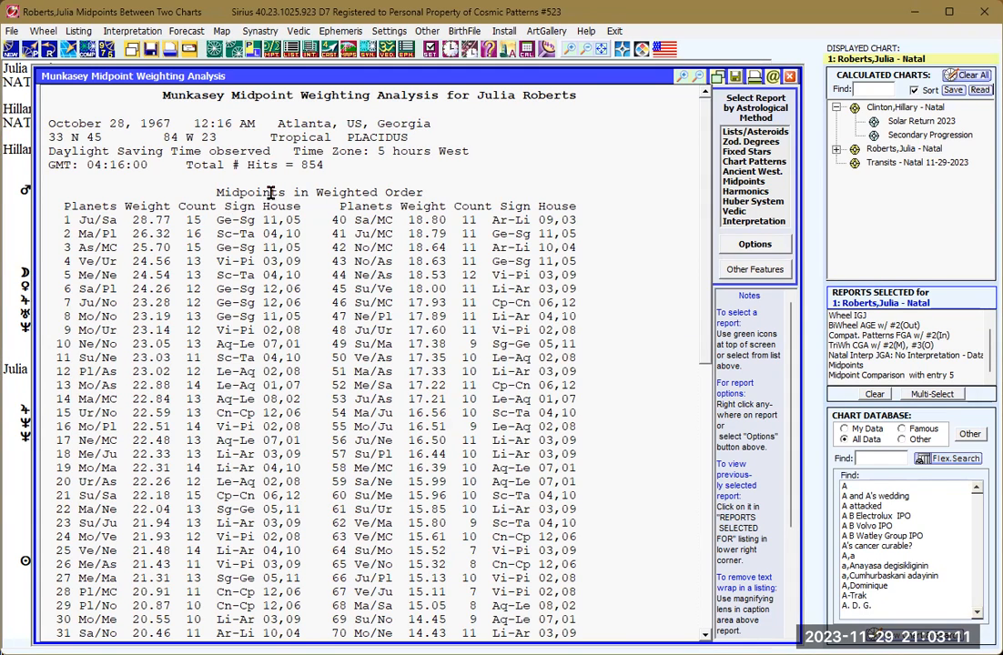
left_click(272, 55)
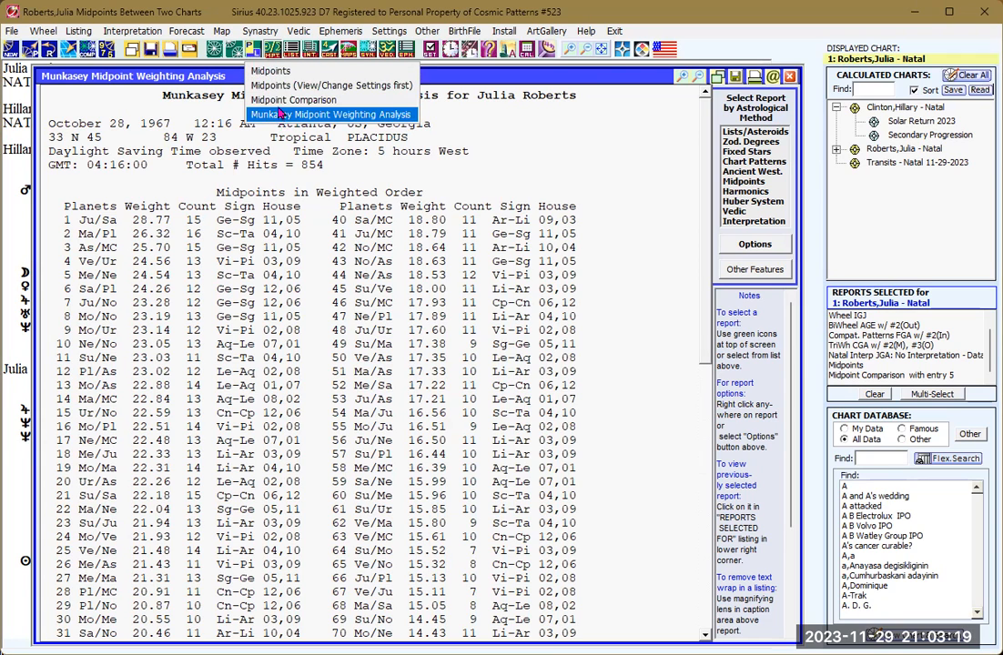
left_click(312, 232)
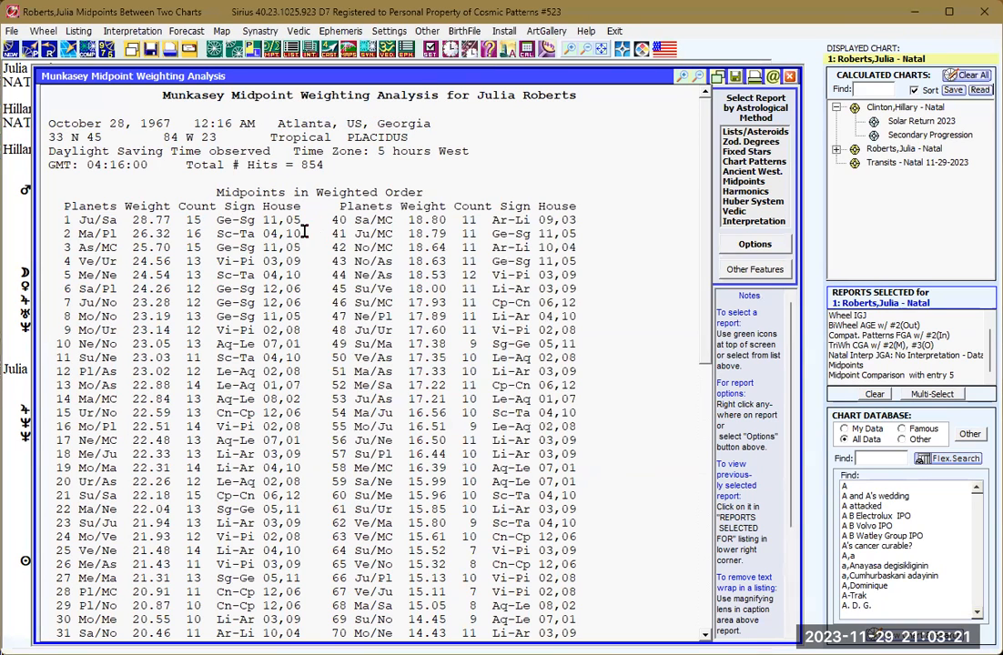